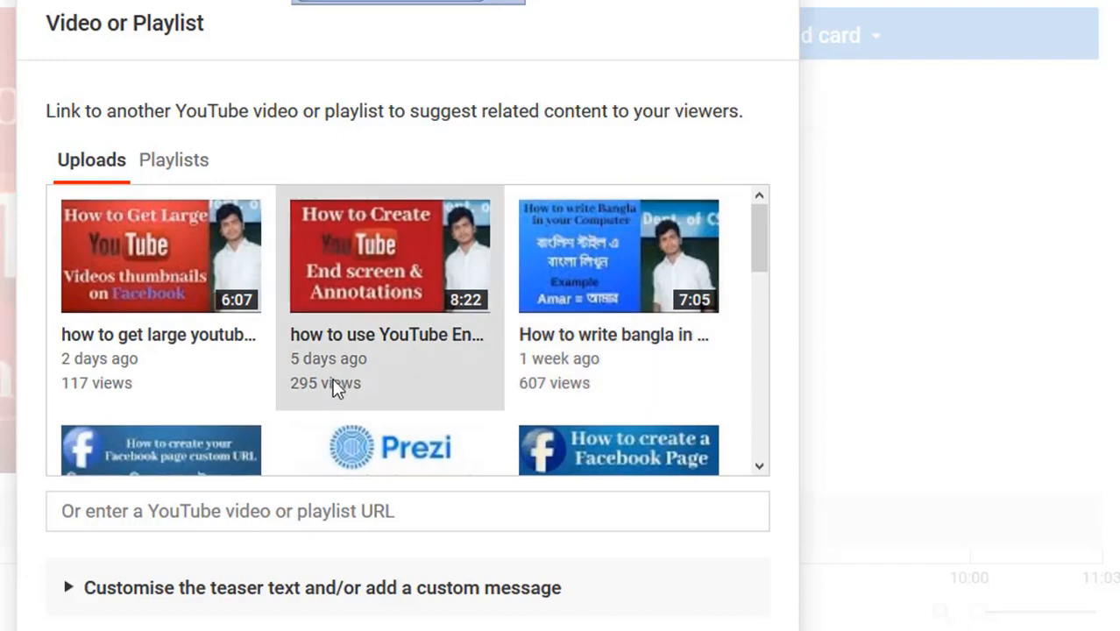
# Step: Create a card for the upload "how to get large youtube videos thumbnail on facebook" and place it at 0:10 on the timeline
pyautogui.click(179, 277)
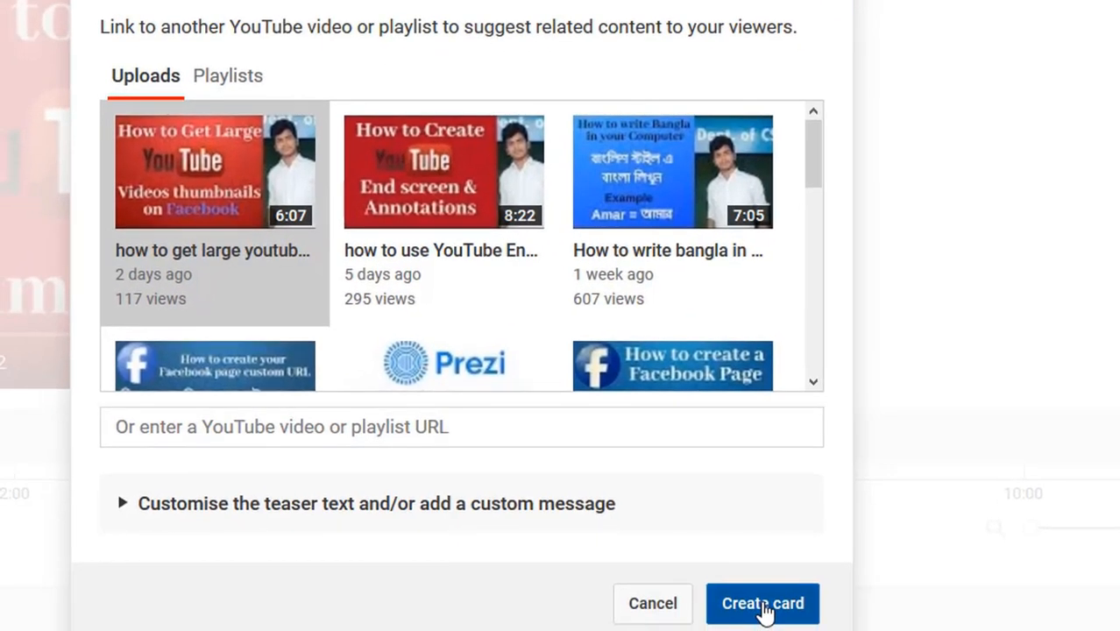
pyautogui.click(762, 605)
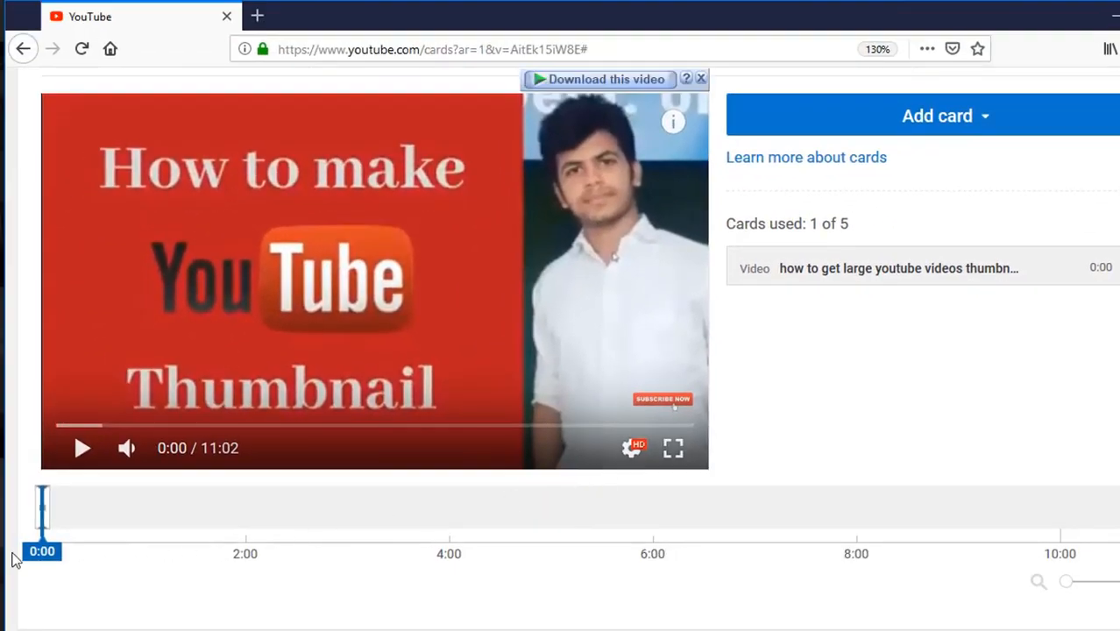
pyautogui.moveTo(42, 549); pyautogui.dragTo(109, 549)
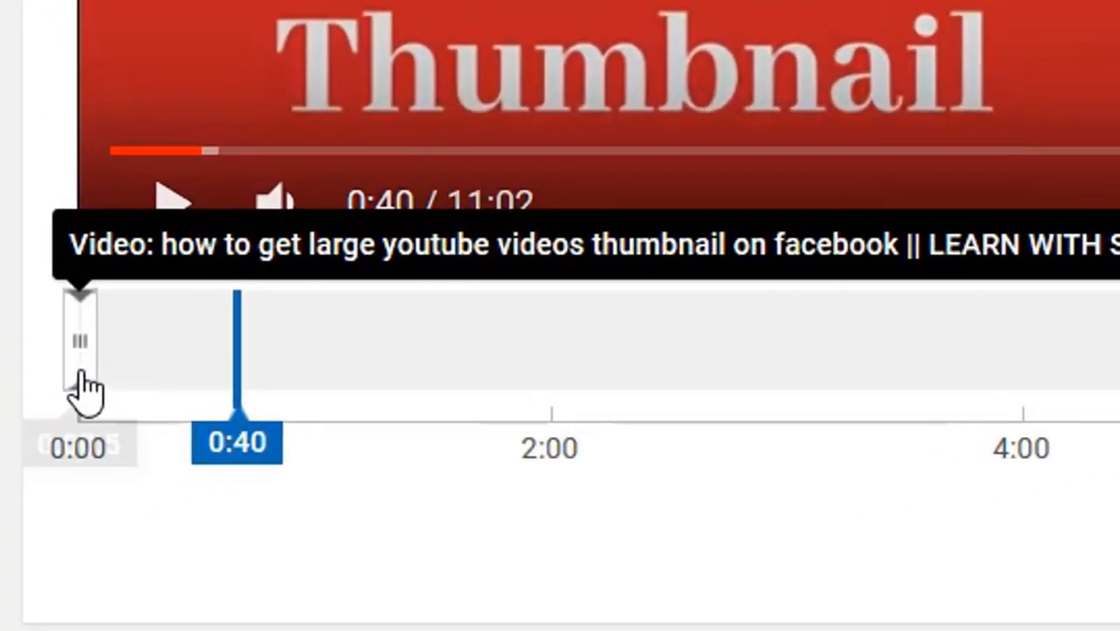
pyautogui.moveTo(77, 376)
pyautogui.mouseDown()
pyautogui.moveTo(189, 382)
pyautogui.moveTo(238, 350)
pyautogui.moveTo(220, 352)
pyautogui.moveTo(224, 342)
pyautogui.mouseUp()
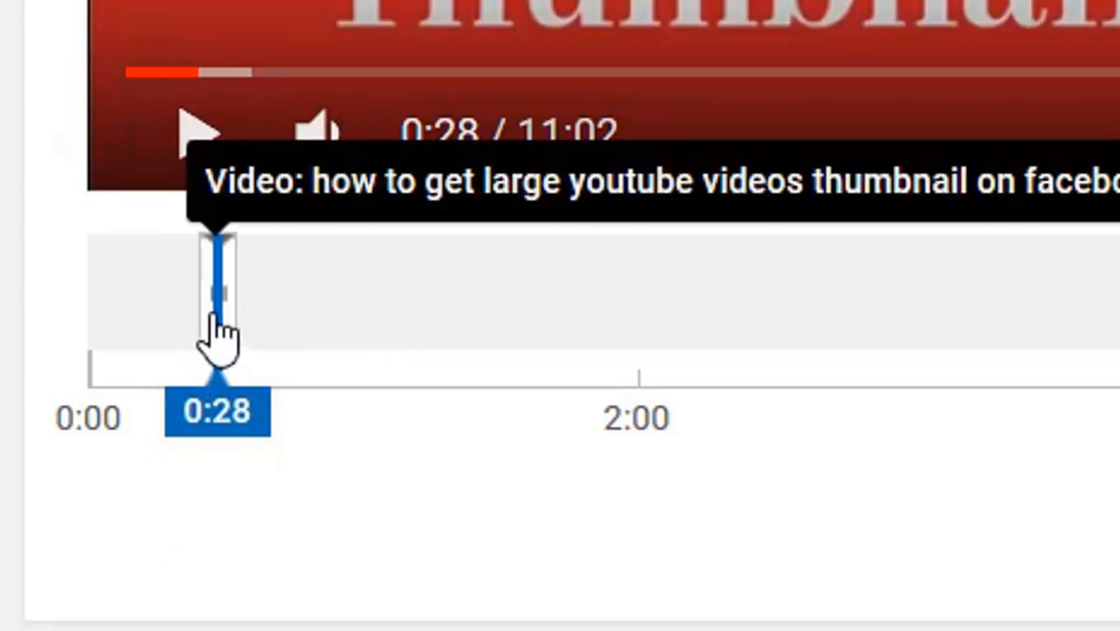
pyautogui.moveTo(228, 328)
pyautogui.mouseDown()
pyautogui.moveTo(157, 334)
pyautogui.moveTo(150, 313)
pyautogui.mouseUp()
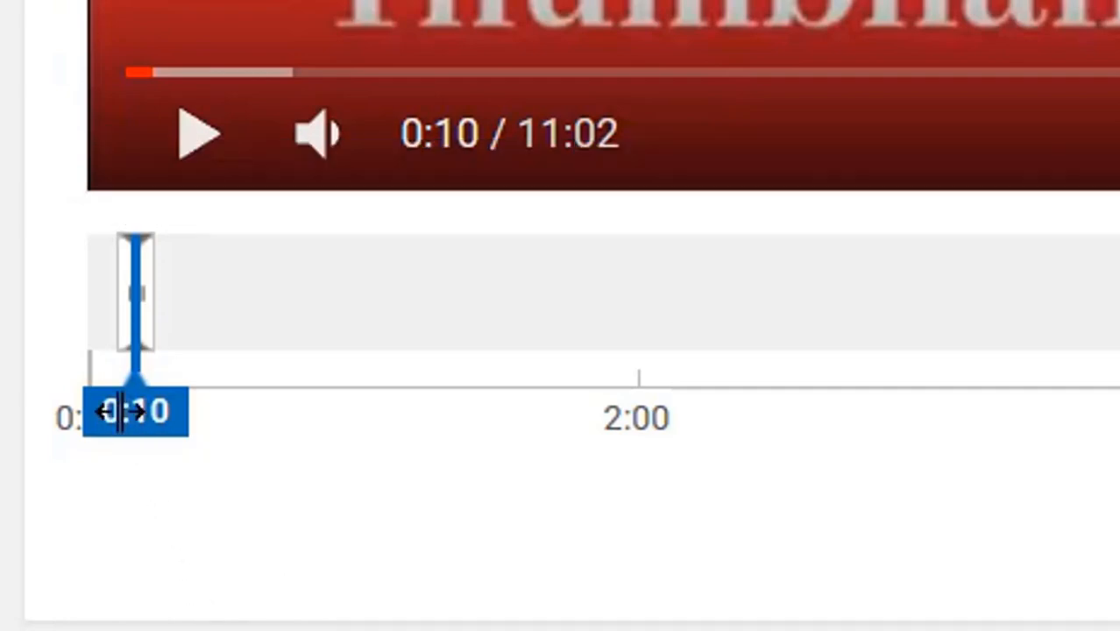
# Step: Preview the first card's teaser by playing the video from 0:02 past the card's start, then pause it
pyautogui.click(139, 377)
pyautogui.moveTo(138, 377); pyautogui.dragTo(105, 372)
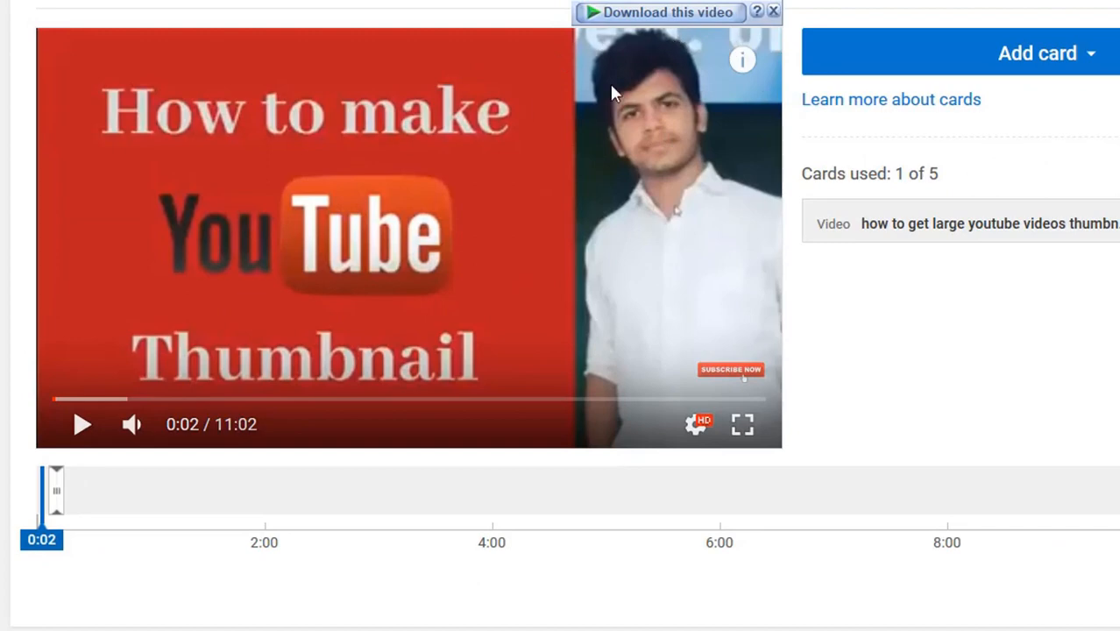
pyautogui.moveTo(749, 80)
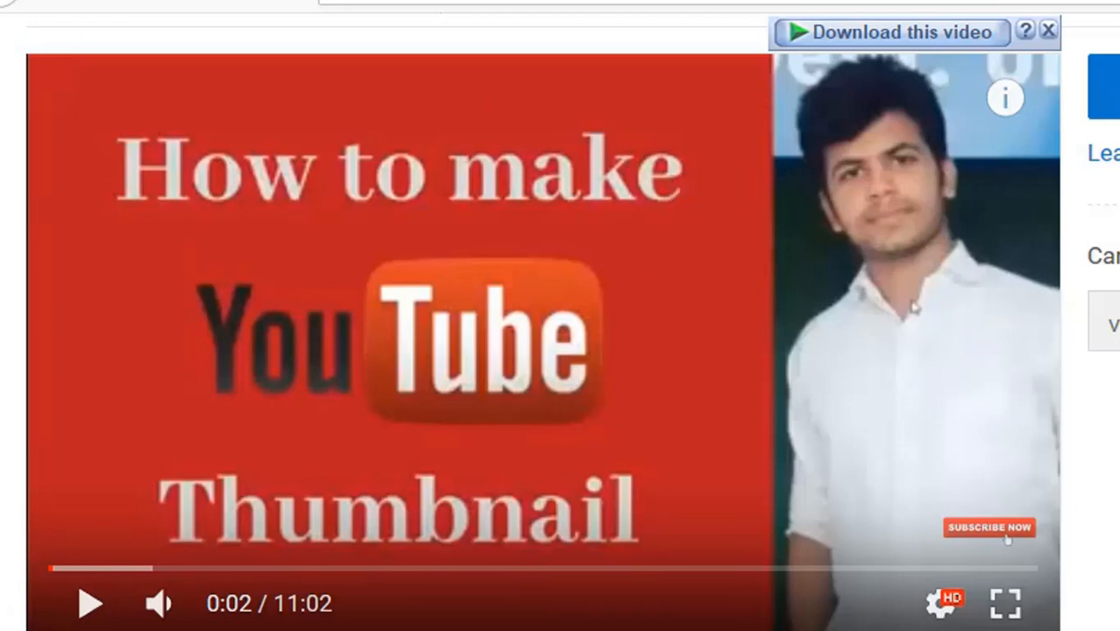
pyautogui.click(93, 607)
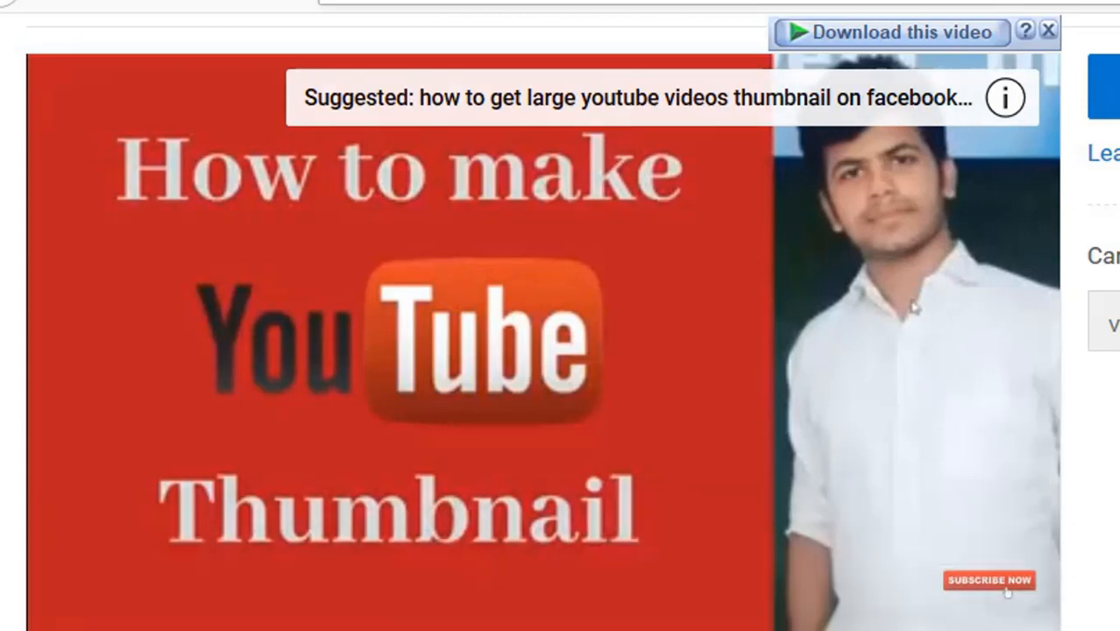
pyautogui.click(94, 604)
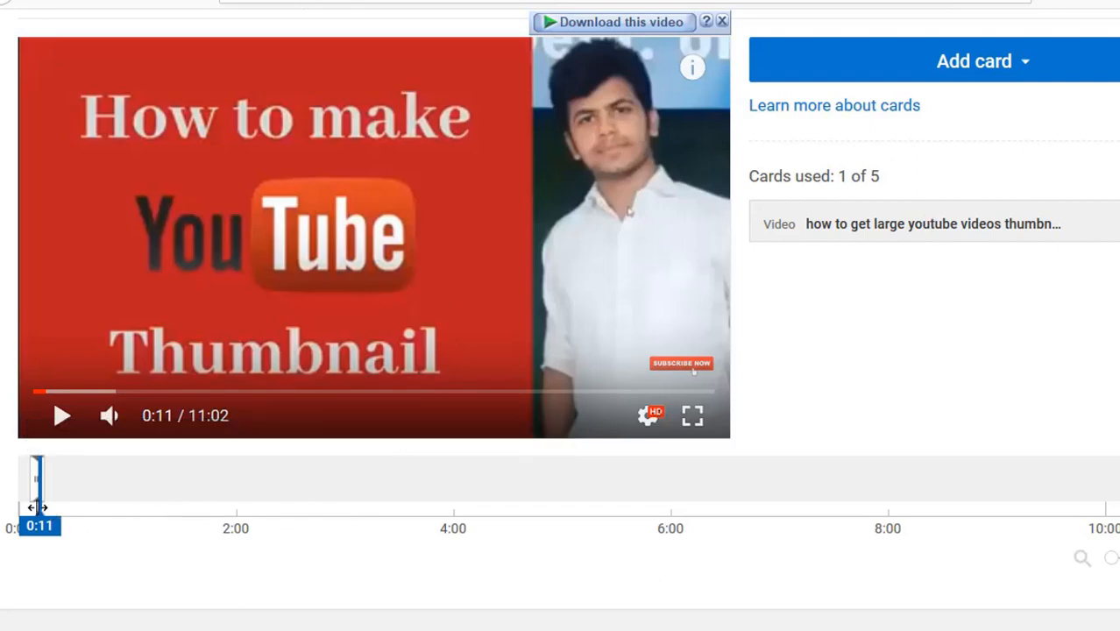
# Step: Add a second video card at 2:01 promoting the upload "How to write bangla in Banglish style"
pyautogui.moveTo(37, 506); pyautogui.dragTo(240, 506)
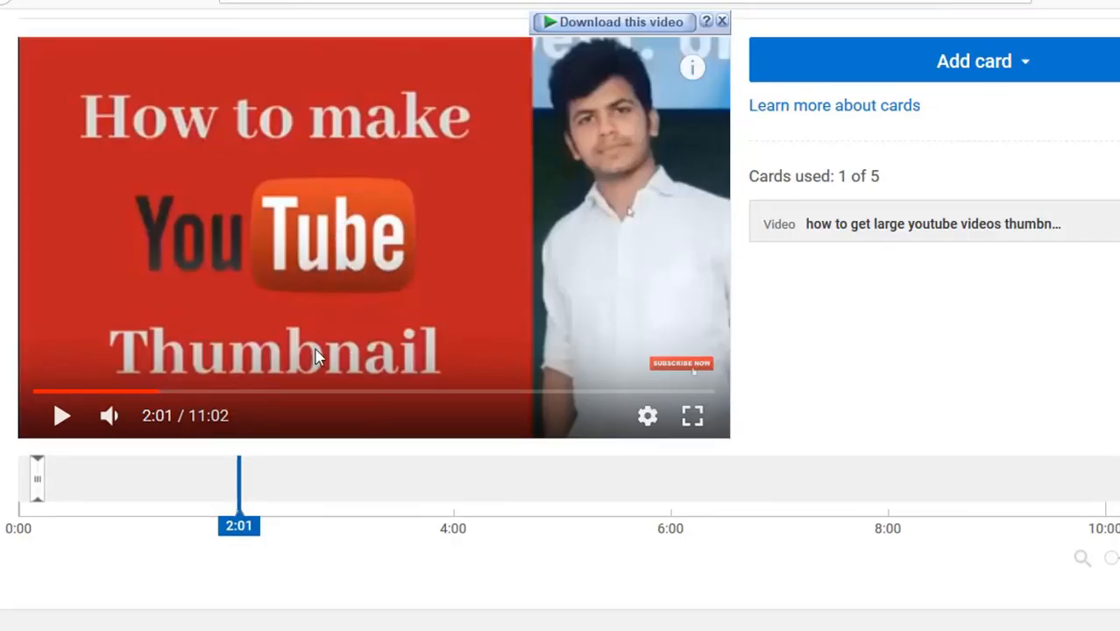
pyautogui.click(989, 61)
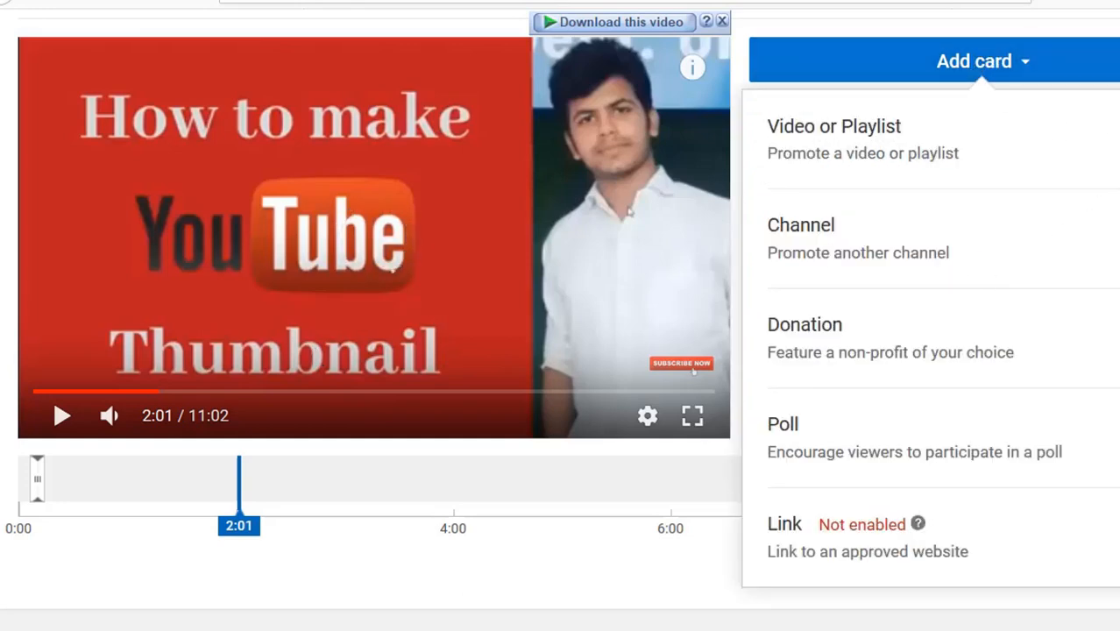
pyautogui.click(833, 133)
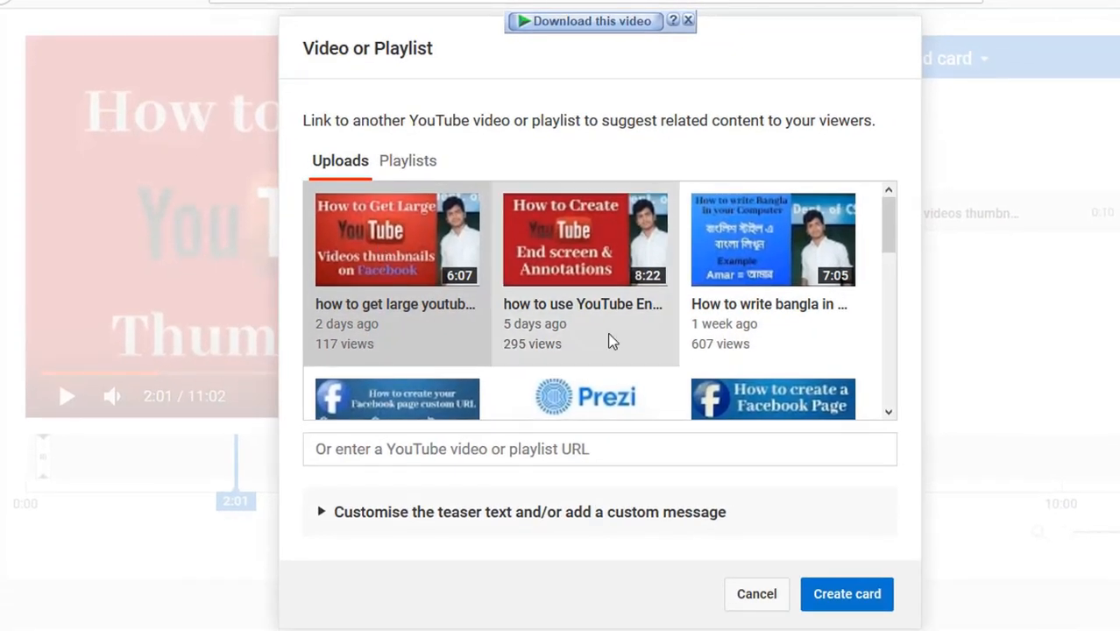
pyautogui.scroll(-2, 607, 338)
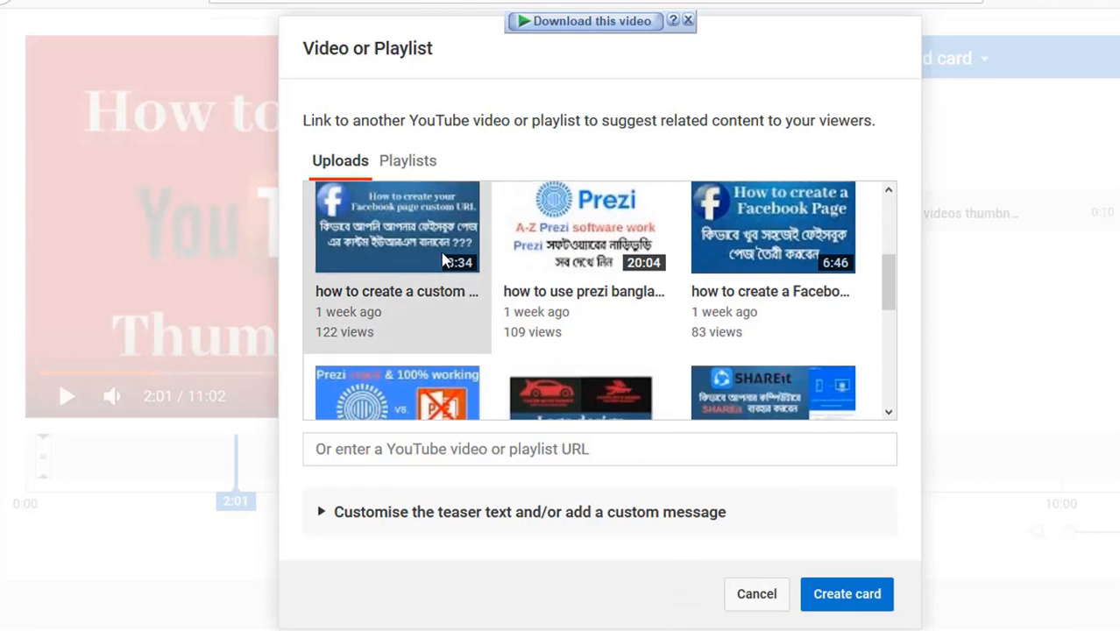
pyautogui.click(847, 595)
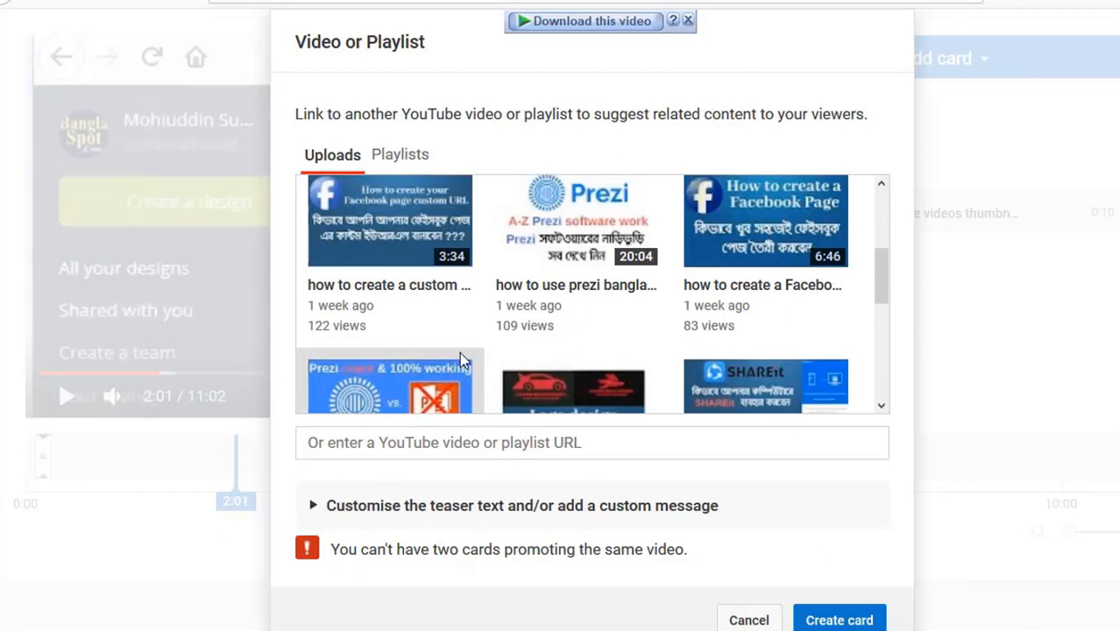
pyautogui.scroll(3, 403, 335)
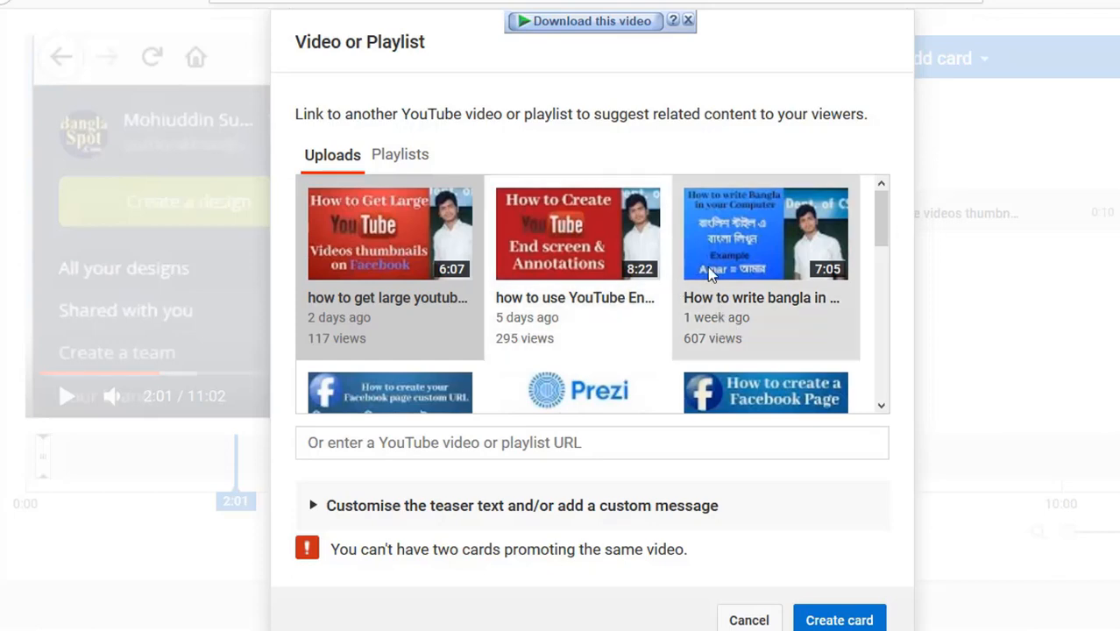
pyautogui.click(736, 255)
pyautogui.scroll(-5, 736, 254)
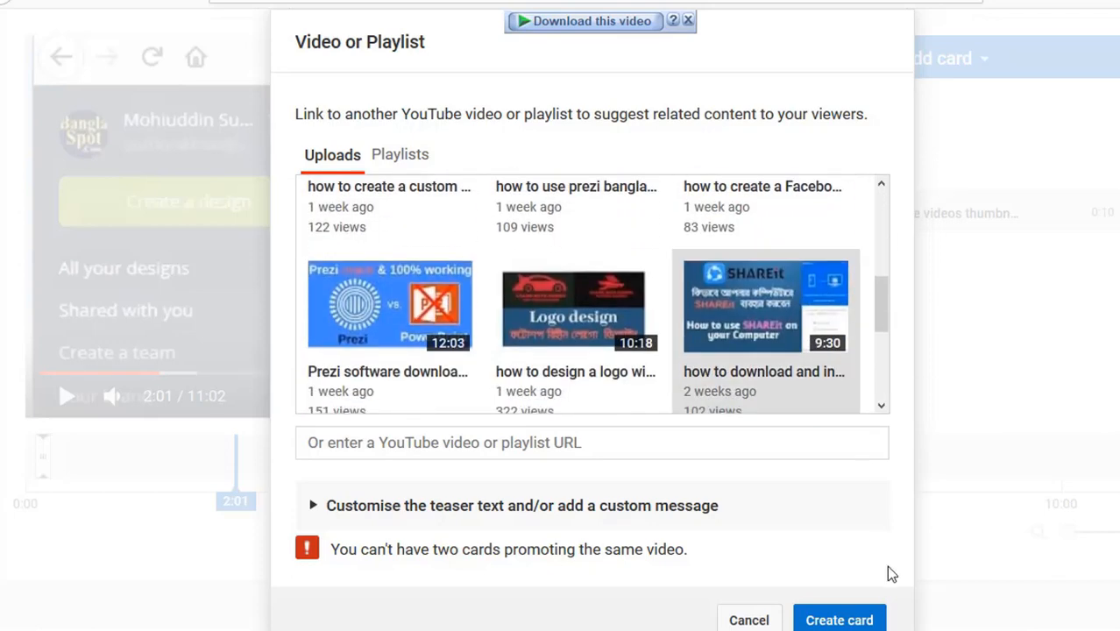
pyautogui.scroll(-1, 839, 516)
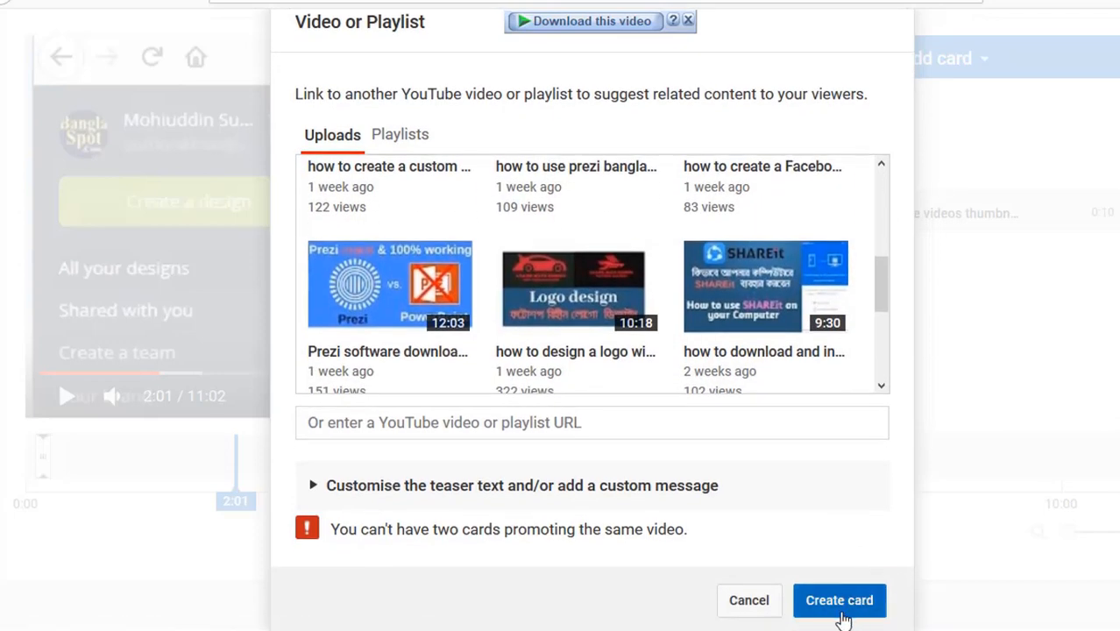
pyautogui.click(839, 605)
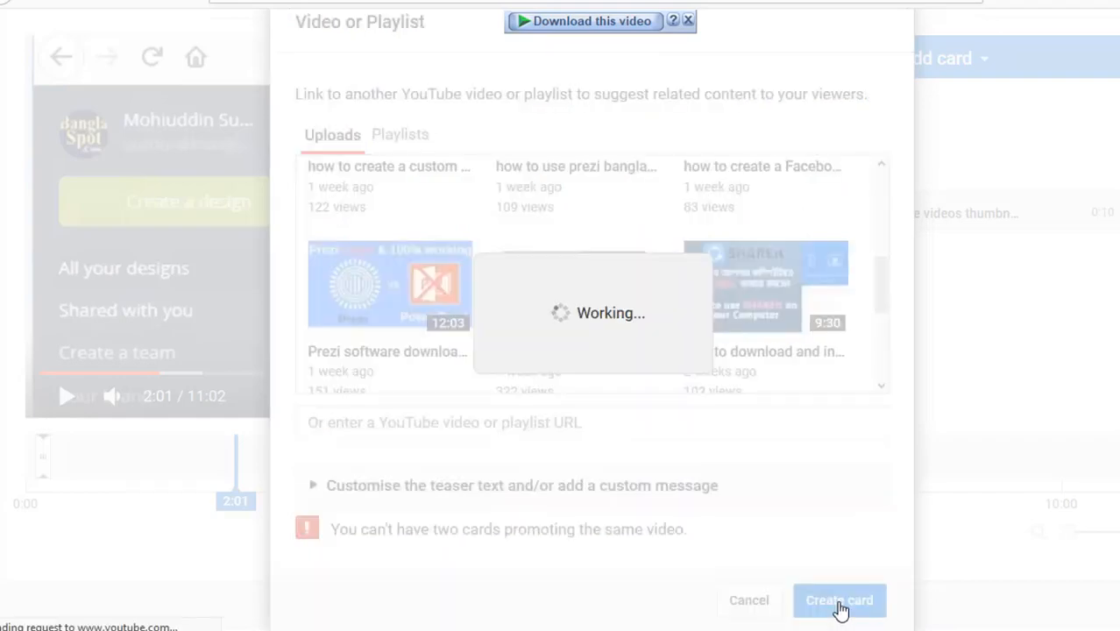
# Step: Move the timeline playhead back to 1:51, just before the second card
pyautogui.scroll(-5, 417, 534)
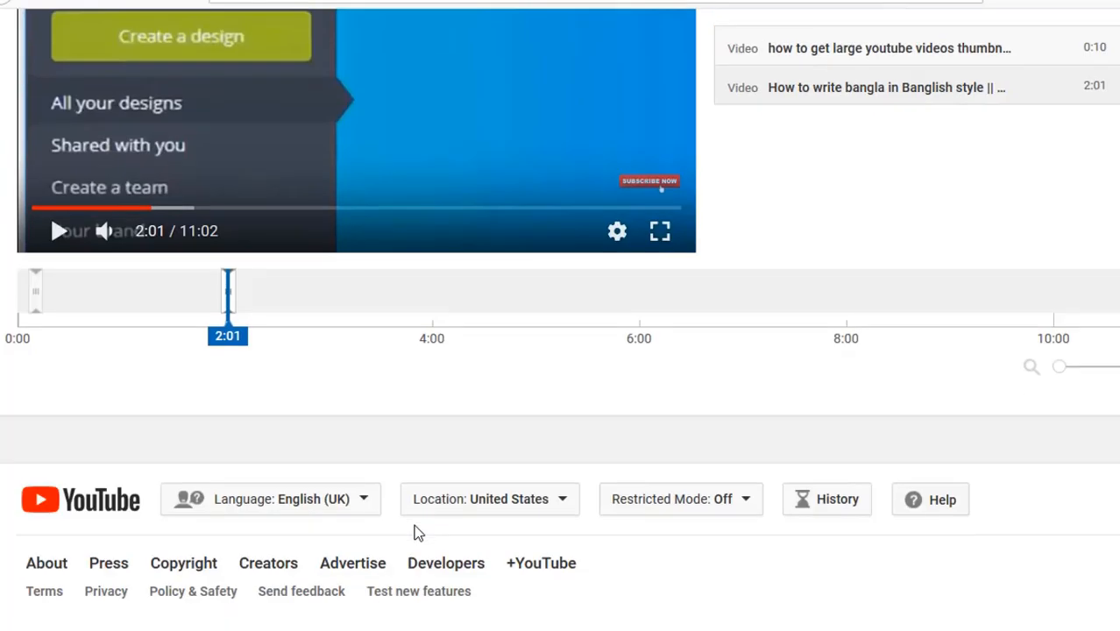
pyautogui.moveTo(228, 322)
pyautogui.mouseDown()
pyautogui.moveTo(182, 321)
pyautogui.moveTo(211, 322)
pyautogui.mouseUp()
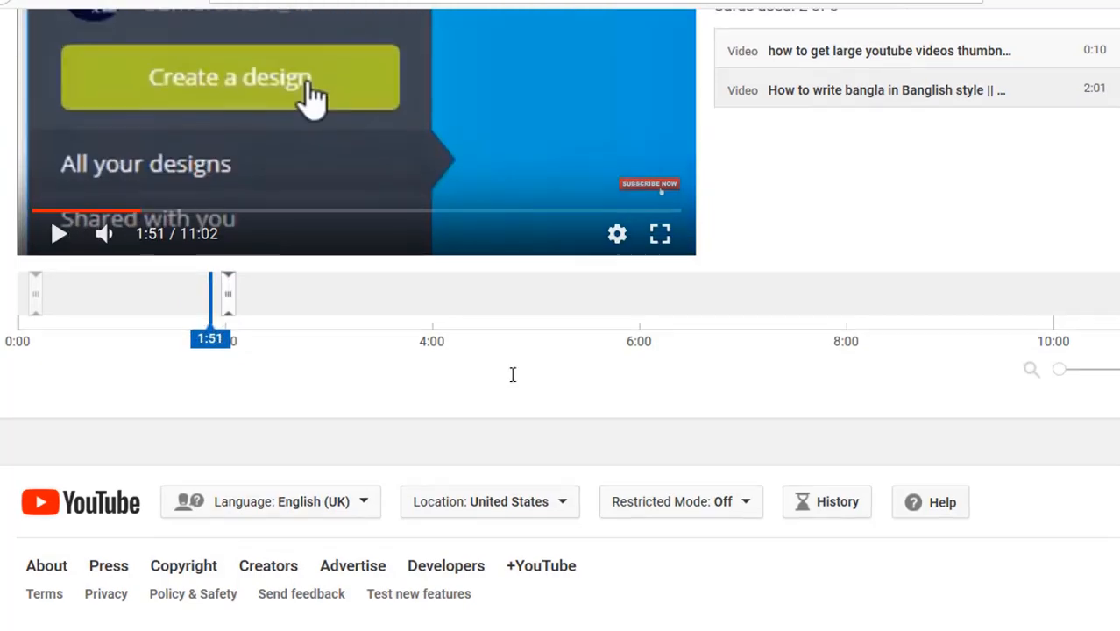
pyautogui.scroll(4, 513, 375)
pyautogui.scroll(-1, 765, 326)
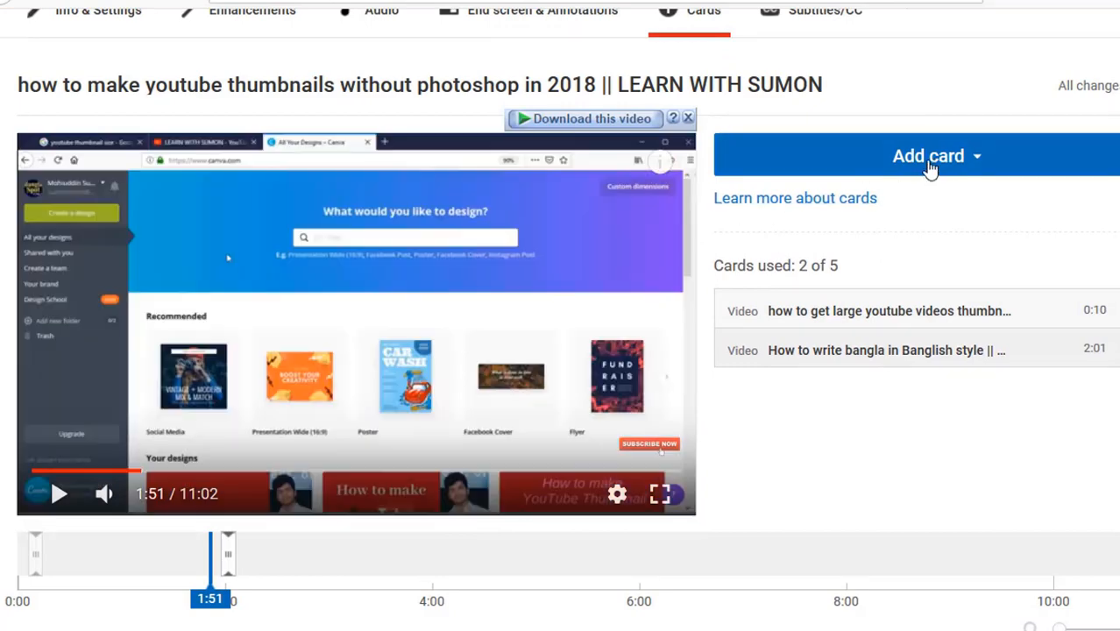
# Step: Add a third video card at 4:01 promoting the upload "how to design a logo without photoshop"
pyautogui.click(930, 166)
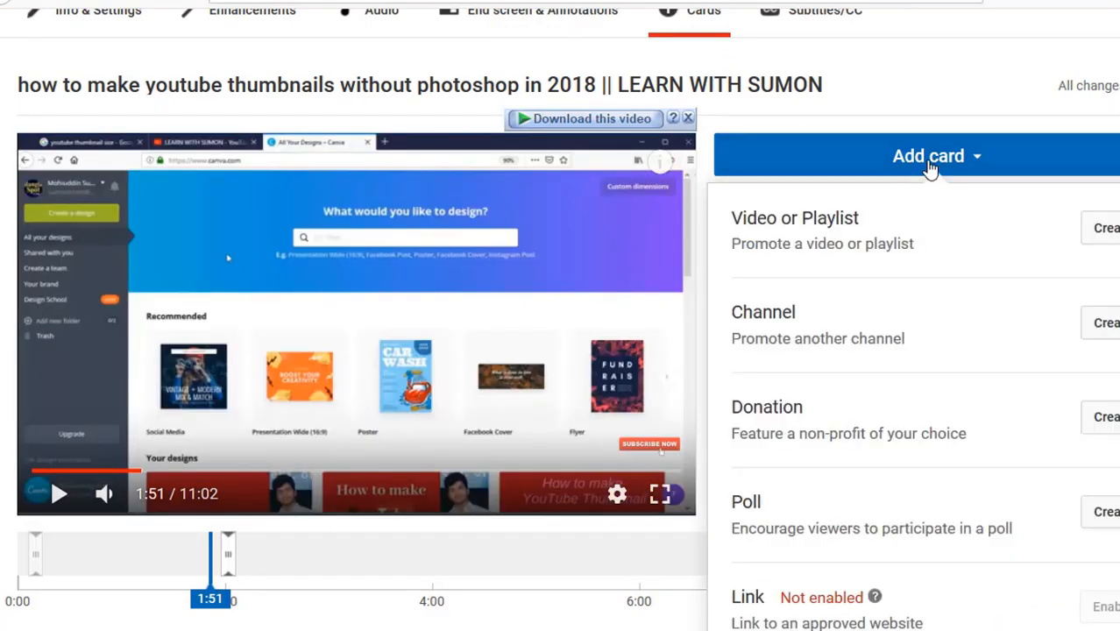
pyautogui.scroll(-3, 433, 508)
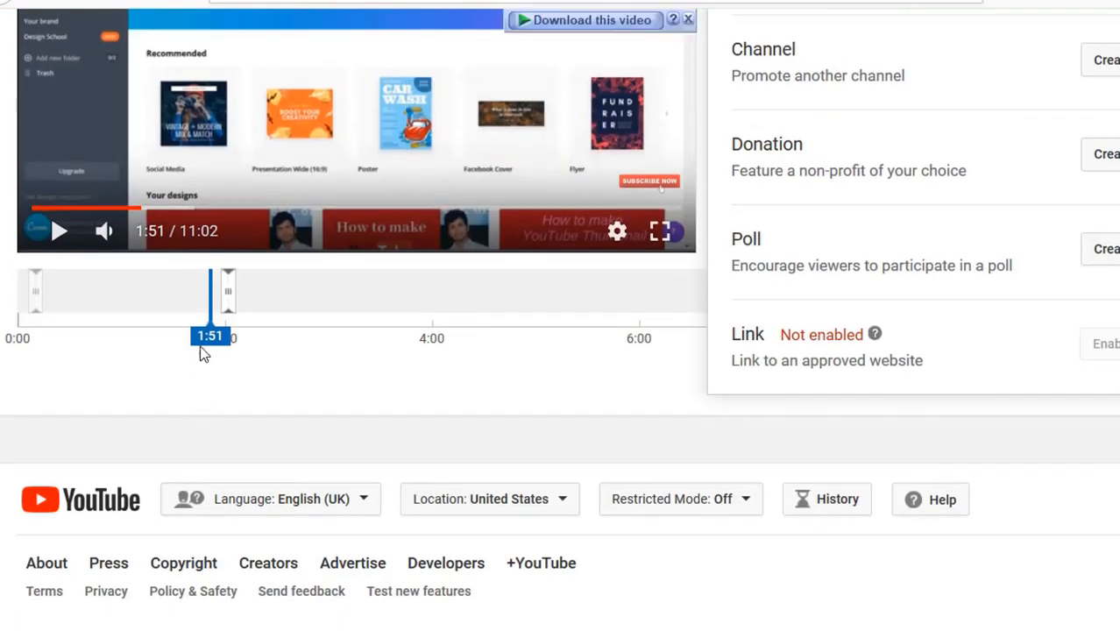
pyautogui.moveTo(210, 326); pyautogui.dragTo(433, 326)
pyautogui.scroll(3, 733, 445)
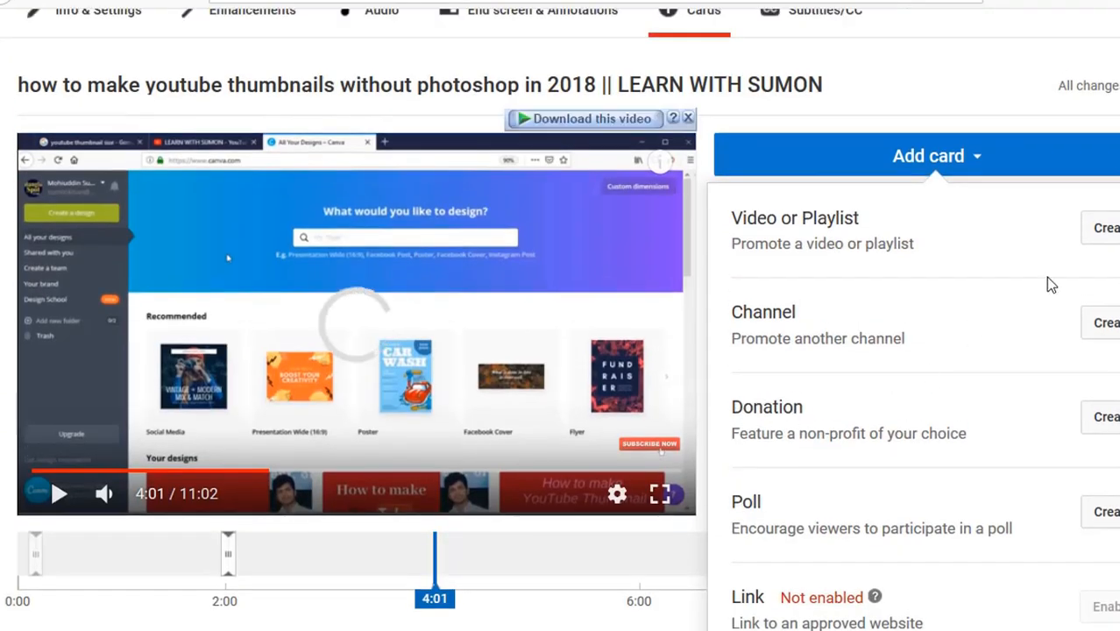
pyautogui.click(1106, 229)
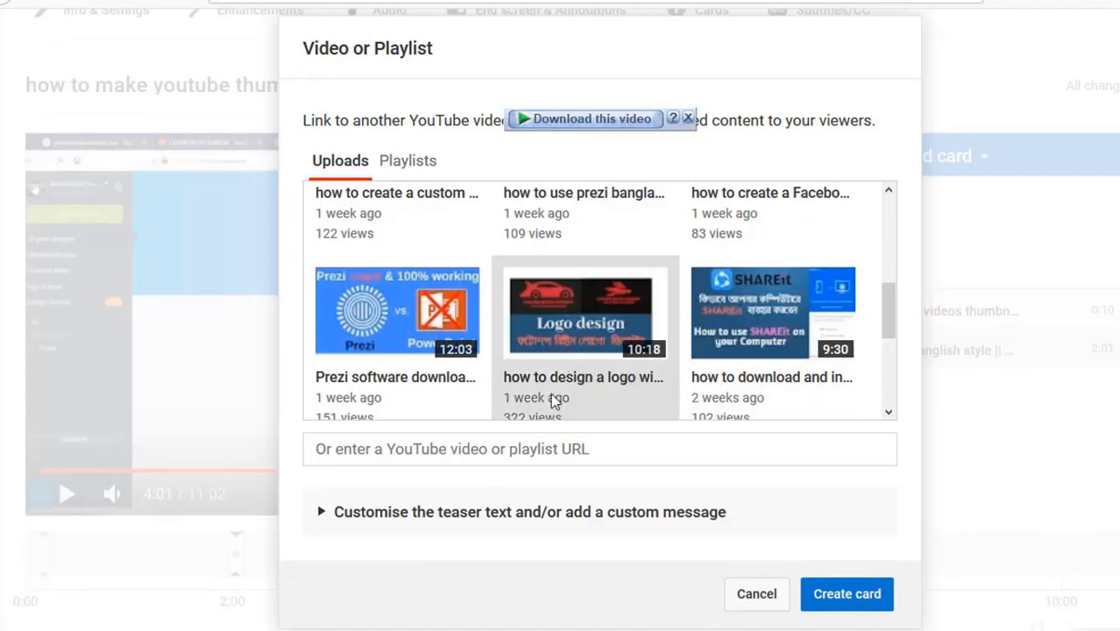
pyautogui.click(544, 347)
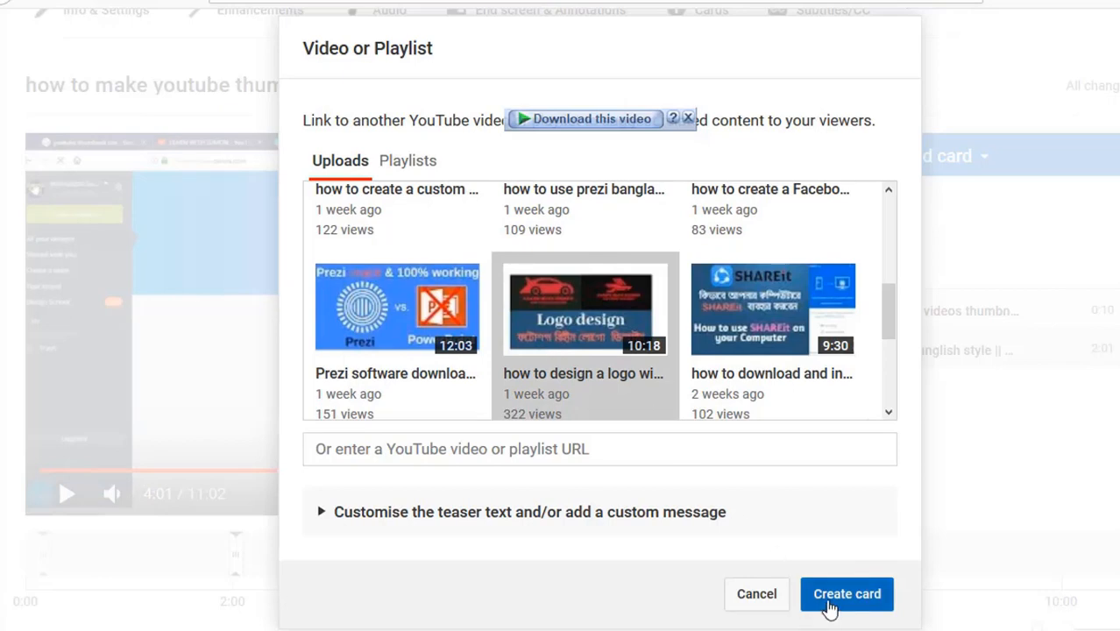
pyautogui.click(830, 603)
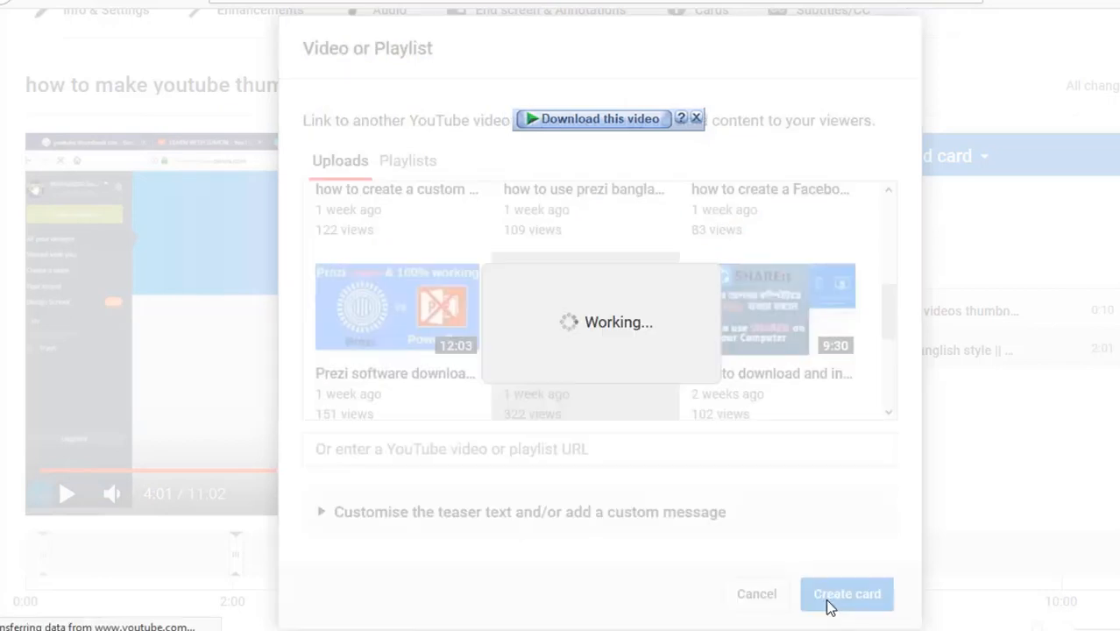
# Step: Add a fourth video card at 6:21 promoting the upload "hwo to speed up your computer in 2018"
pyautogui.scroll(-5, 524, 524)
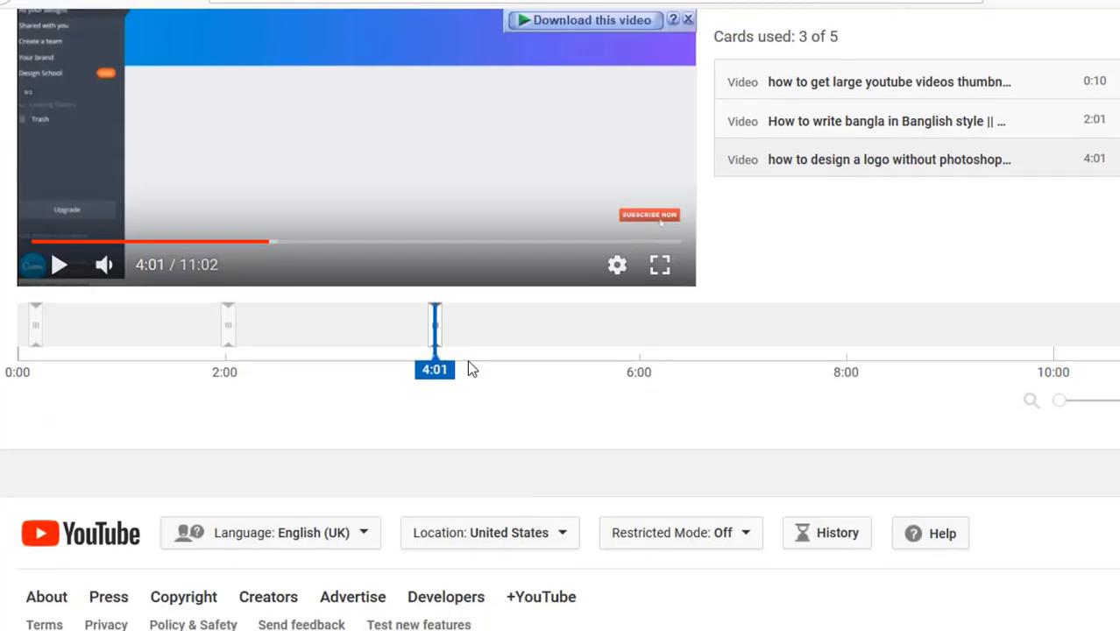
pyautogui.moveTo(436, 350); pyautogui.dragTo(678, 391)
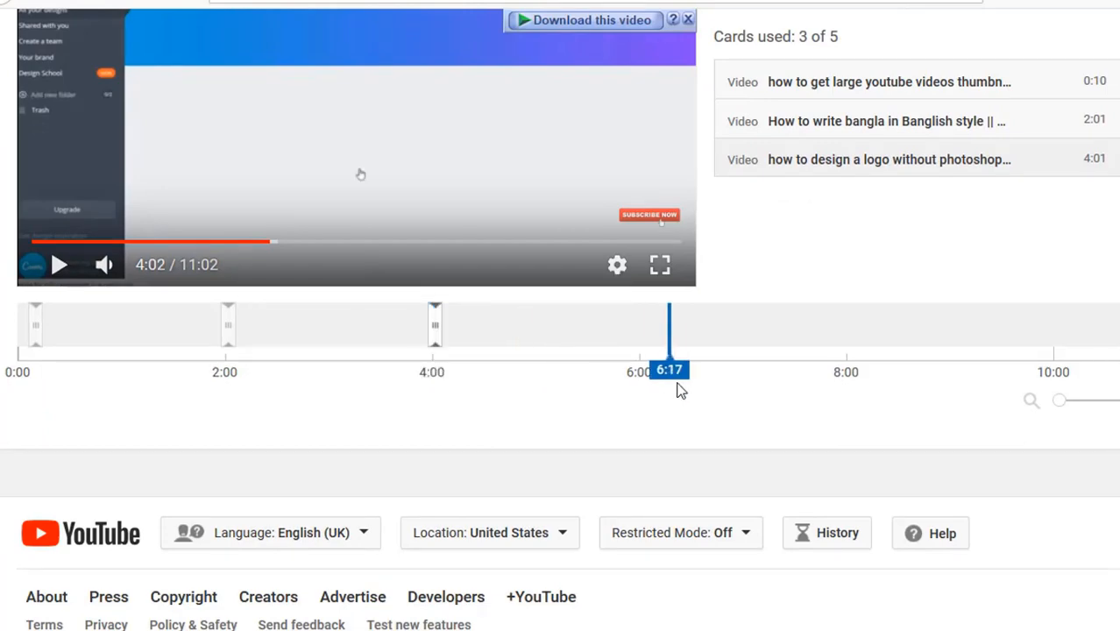
pyautogui.scroll(3, 680, 390)
pyautogui.scroll(2, 677, 390)
pyautogui.click(978, 326)
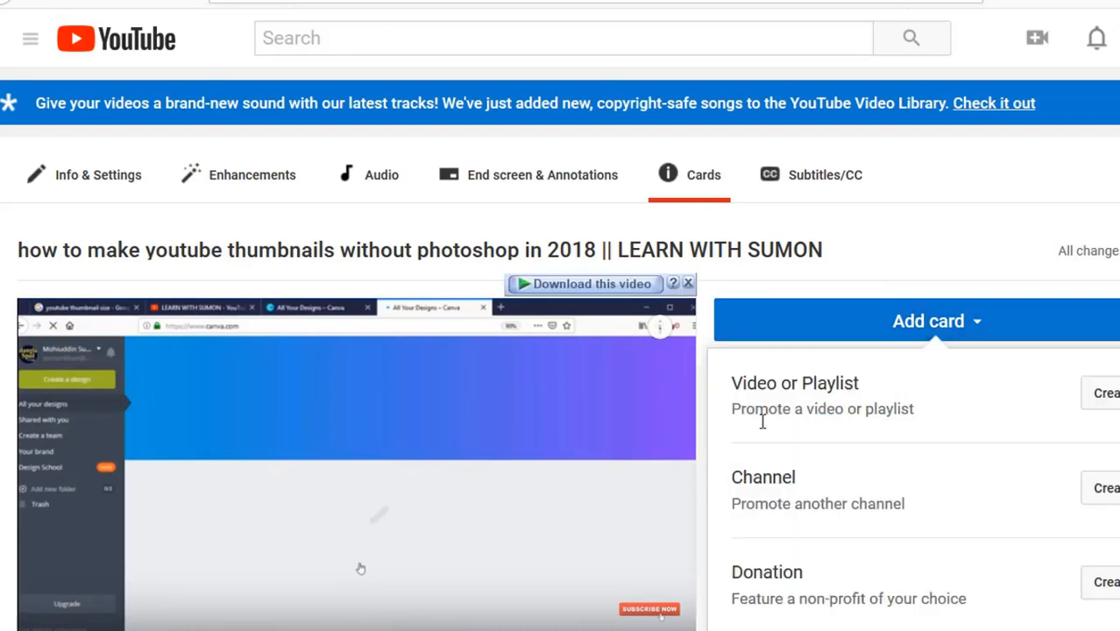
pyautogui.click(1107, 393)
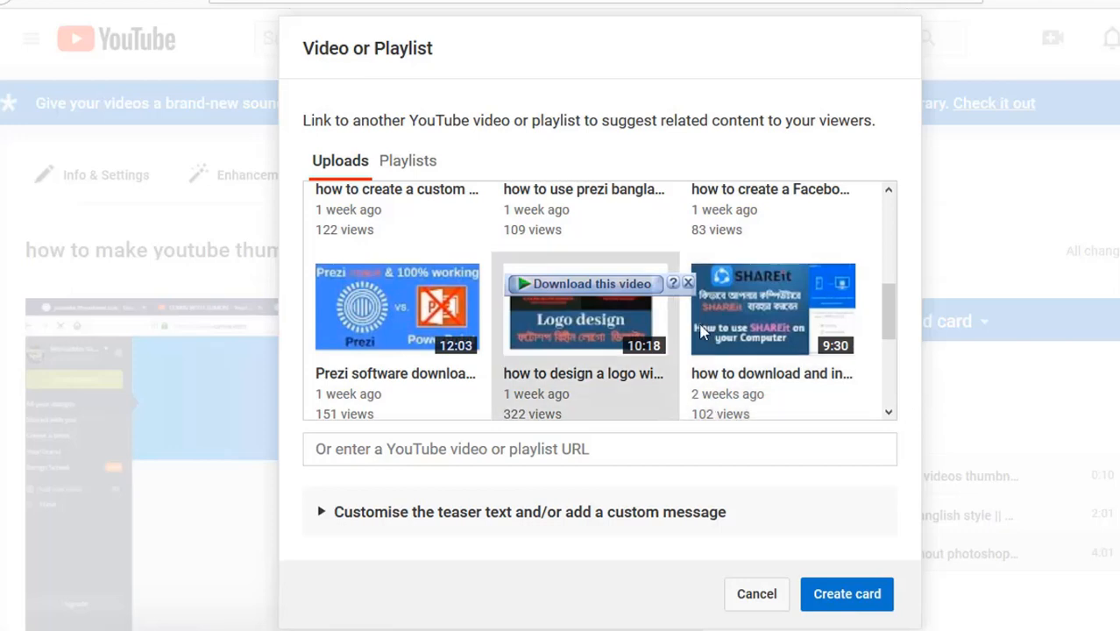
pyautogui.scroll(-3, 708, 317)
pyautogui.click(452, 296)
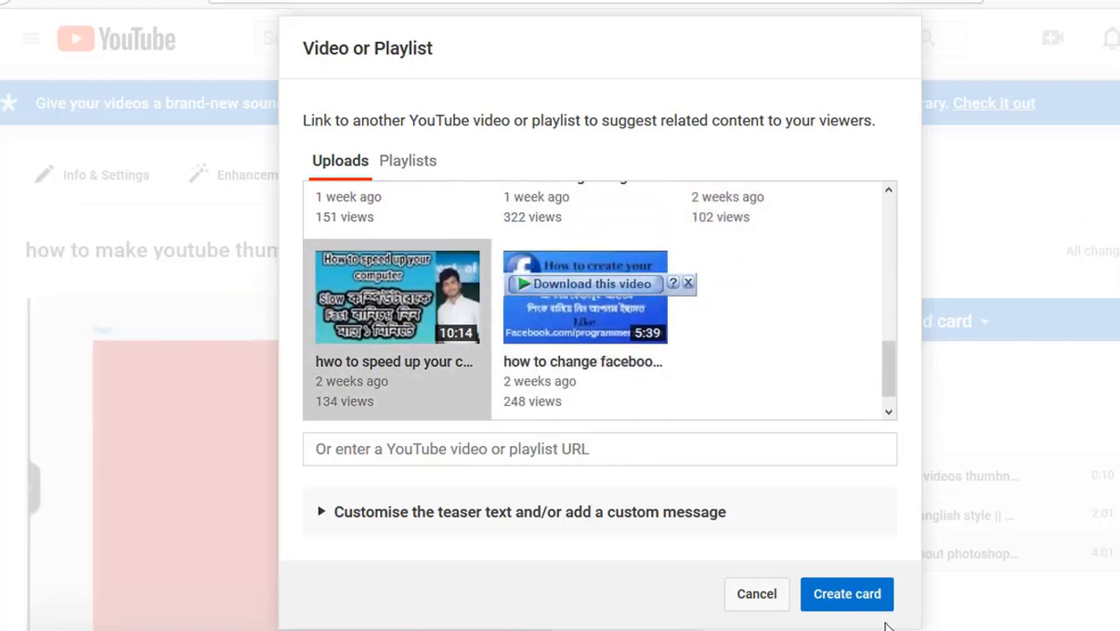
pyautogui.click(820, 600)
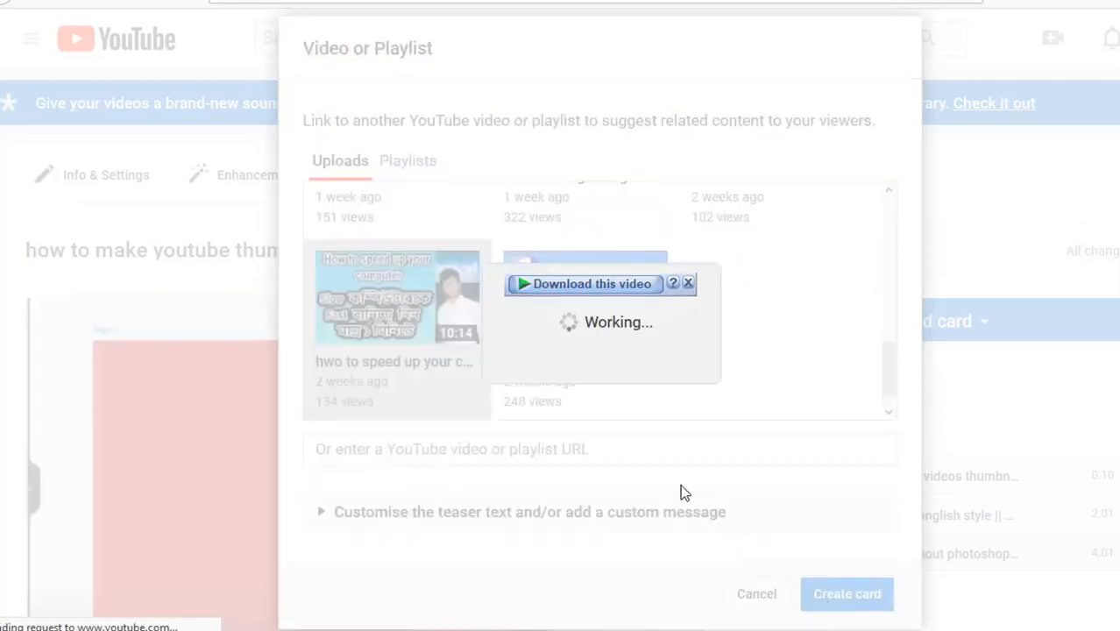
# Step: Add a fifth video card at 8:57 promoting the upload "how to change facebook profile url in 20..."
pyautogui.scroll(-5, 697, 445)
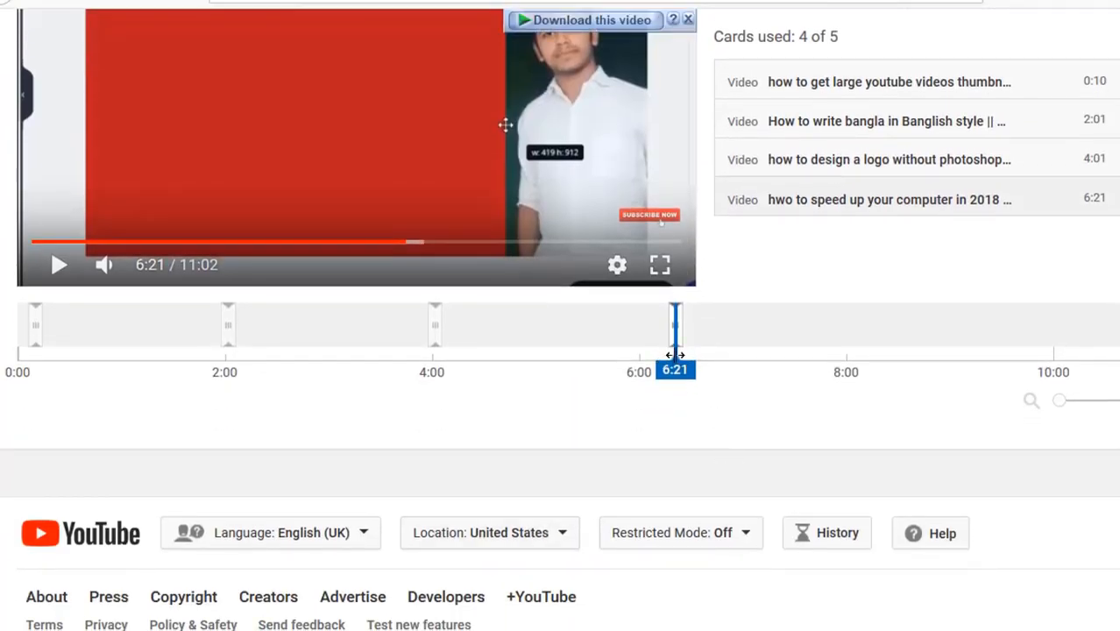
pyautogui.moveTo(675, 343)
pyautogui.mouseDown()
pyautogui.moveTo(973, 343)
pyautogui.moveTo(945, 345)
pyautogui.mouseUp()
pyautogui.scroll(1, 857, 375)
pyautogui.scroll(4, 856, 374)
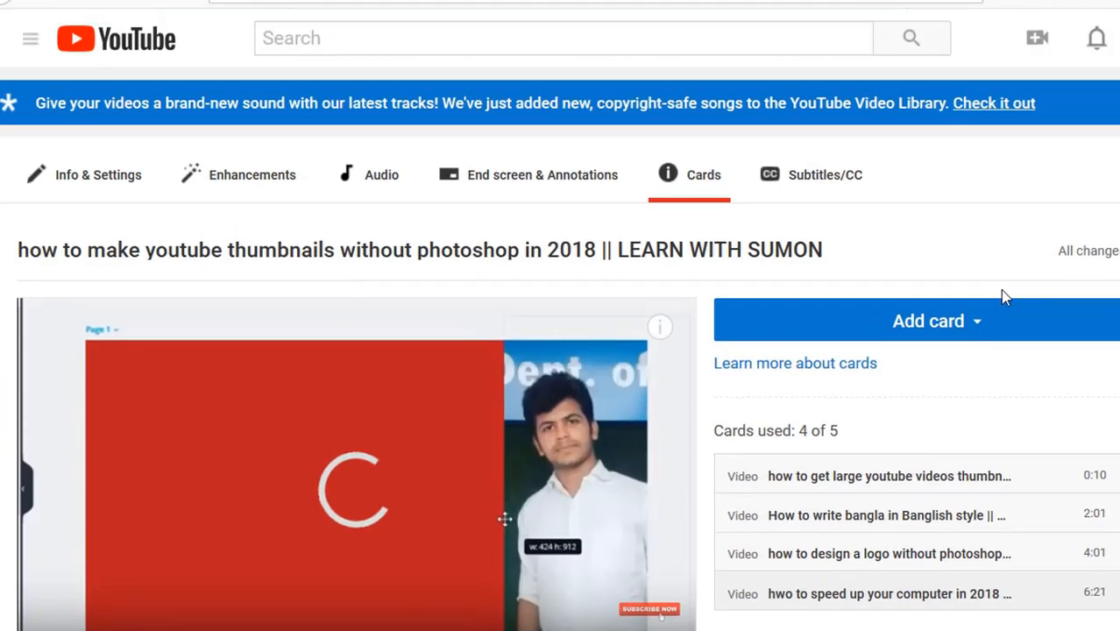
pyautogui.click(943, 332)
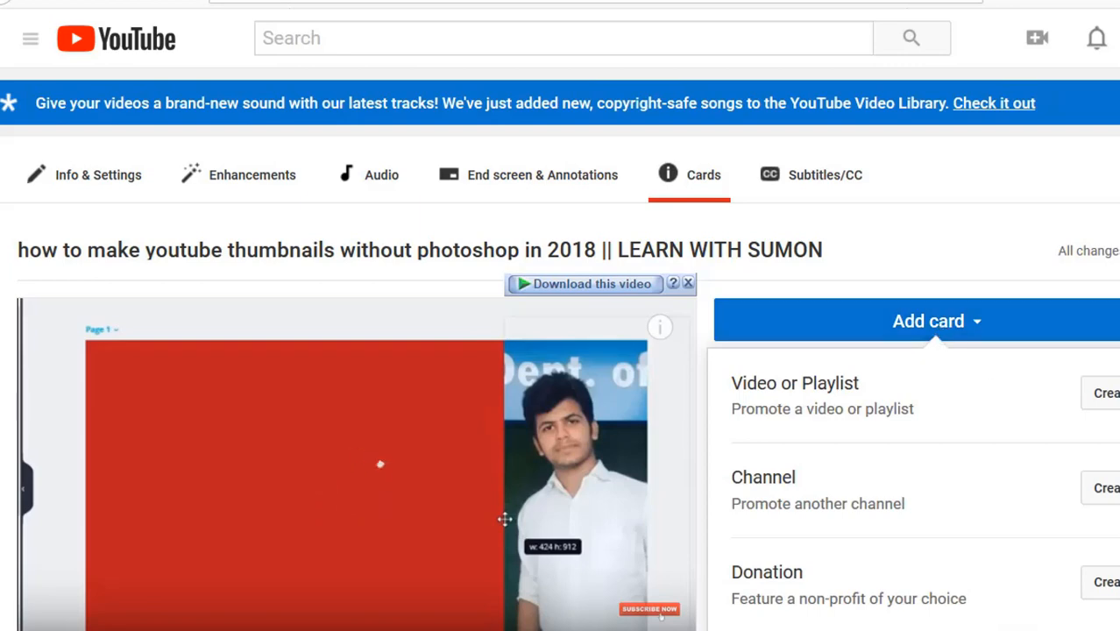
pyautogui.click(1107, 394)
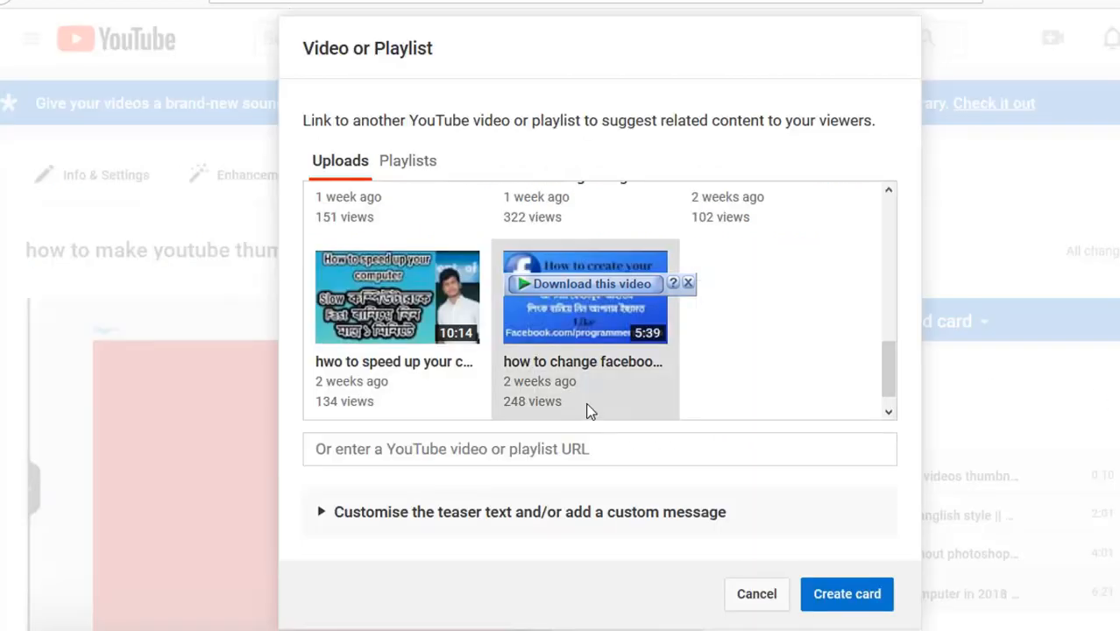
pyautogui.click(568, 322)
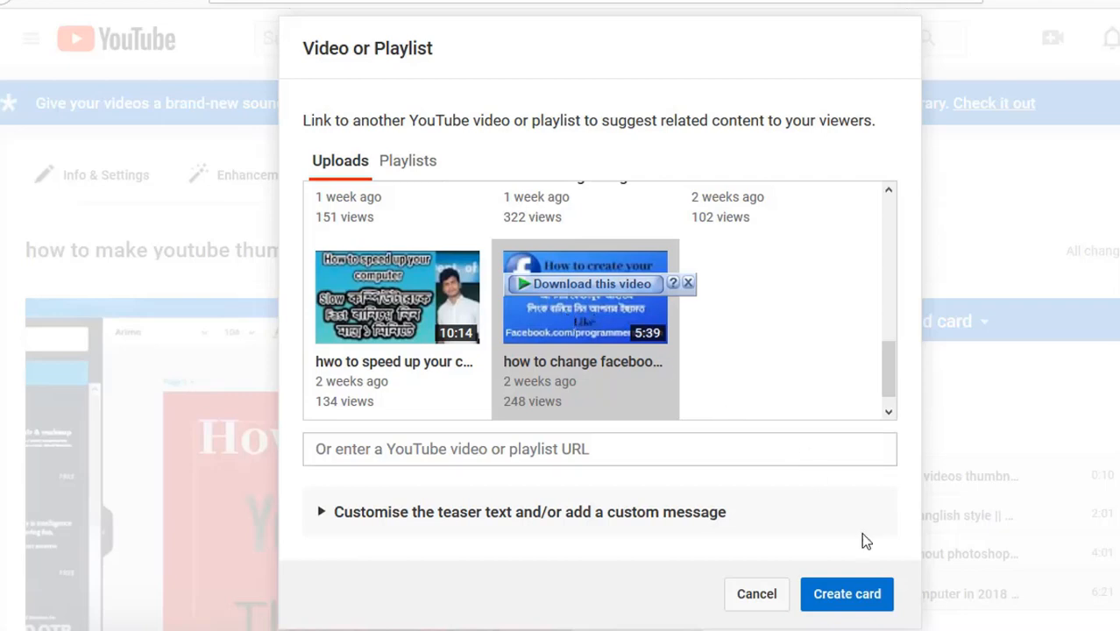
pyautogui.click(829, 601)
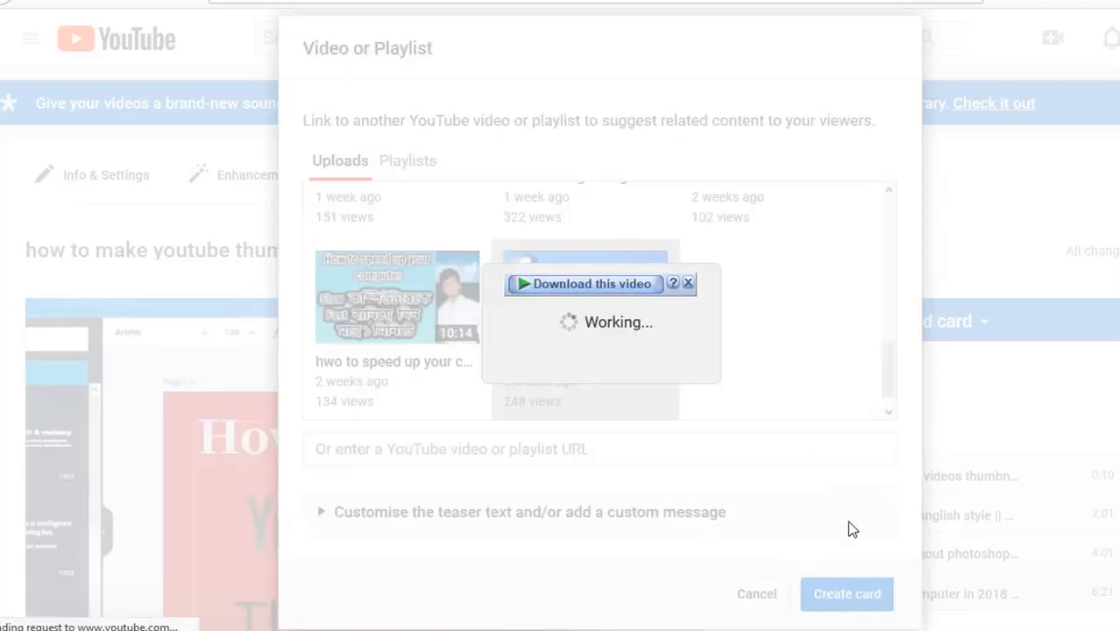
# Step: Move the timeline playhead back to 0:04 and play the video to preview the first card
pyautogui.scroll(-5, 851, 515)
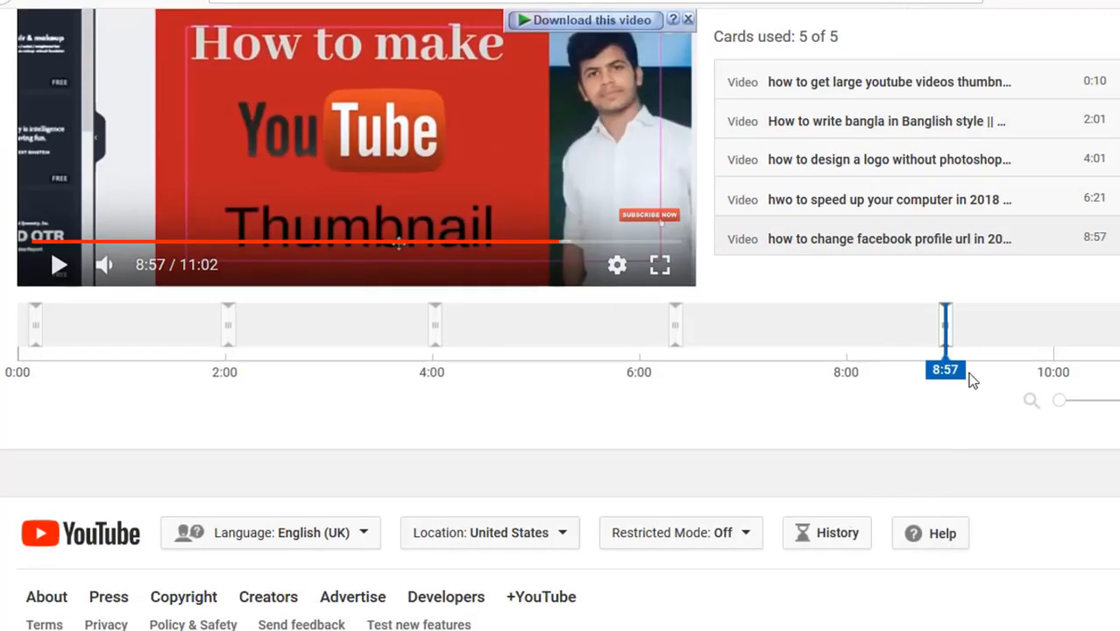
pyautogui.scroll(4, 767, 364)
pyautogui.scroll(-3, 764, 367)
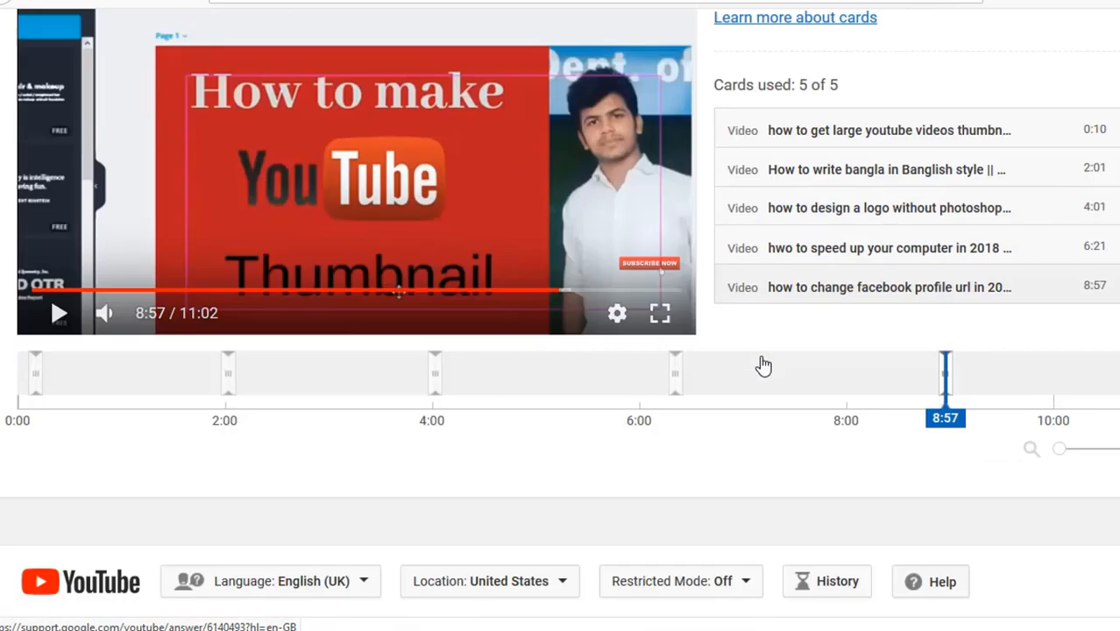
pyautogui.moveTo(948, 369); pyautogui.dragTo(25, 364)
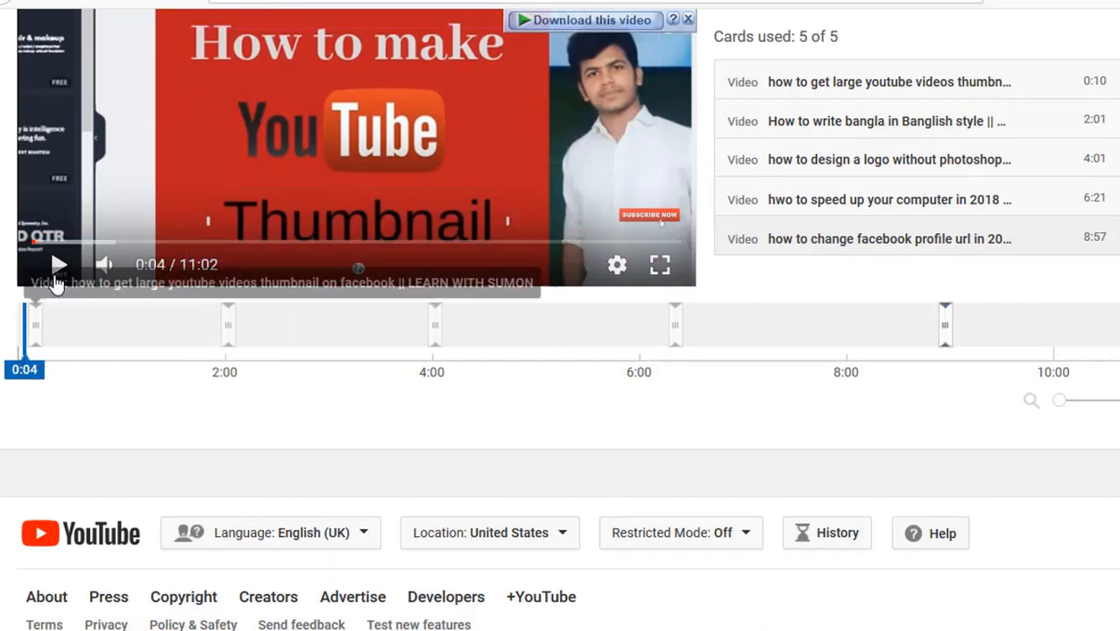
pyautogui.click(57, 263)
pyautogui.scroll(3, 499, 206)
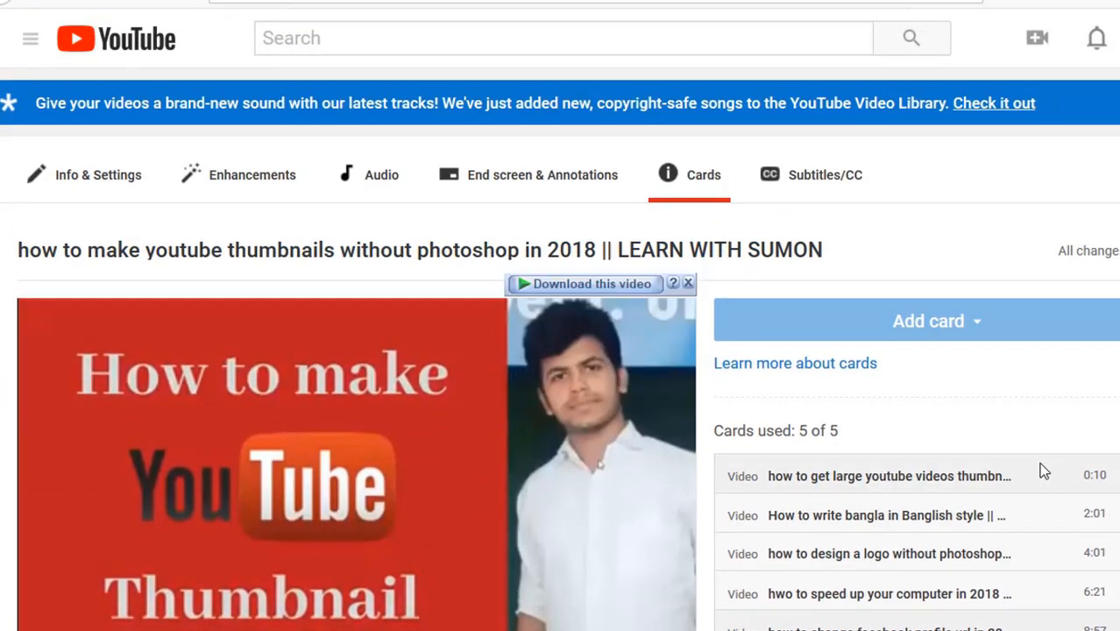
pyautogui.scroll(-3, 1043, 472)
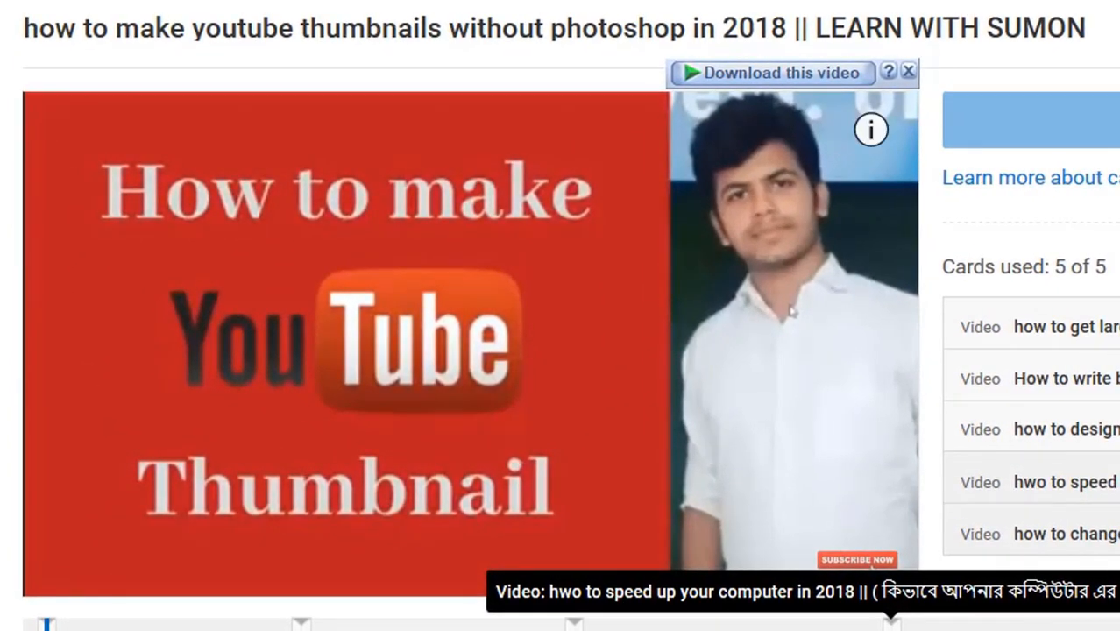
pyautogui.click(817, 438)
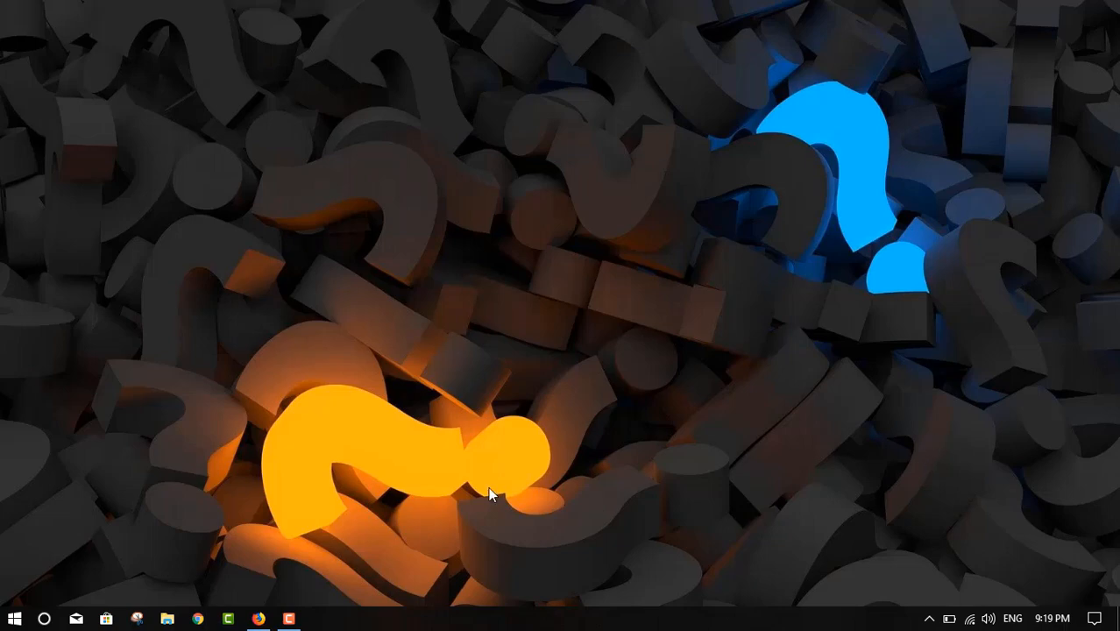
pyautogui.click(289, 619)
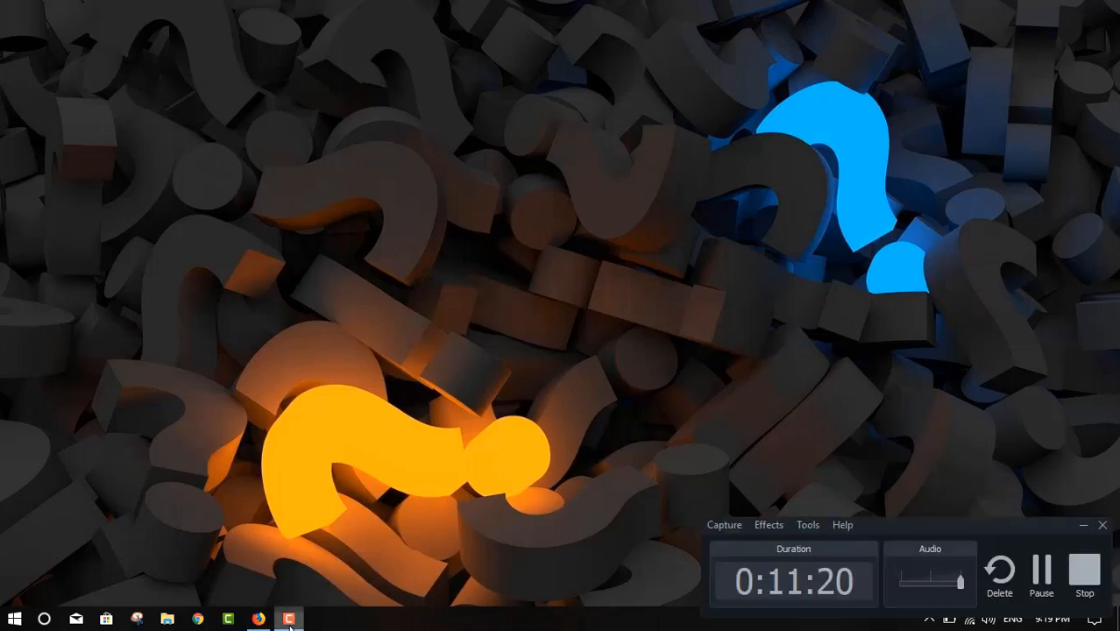
pyautogui.click(1084, 571)
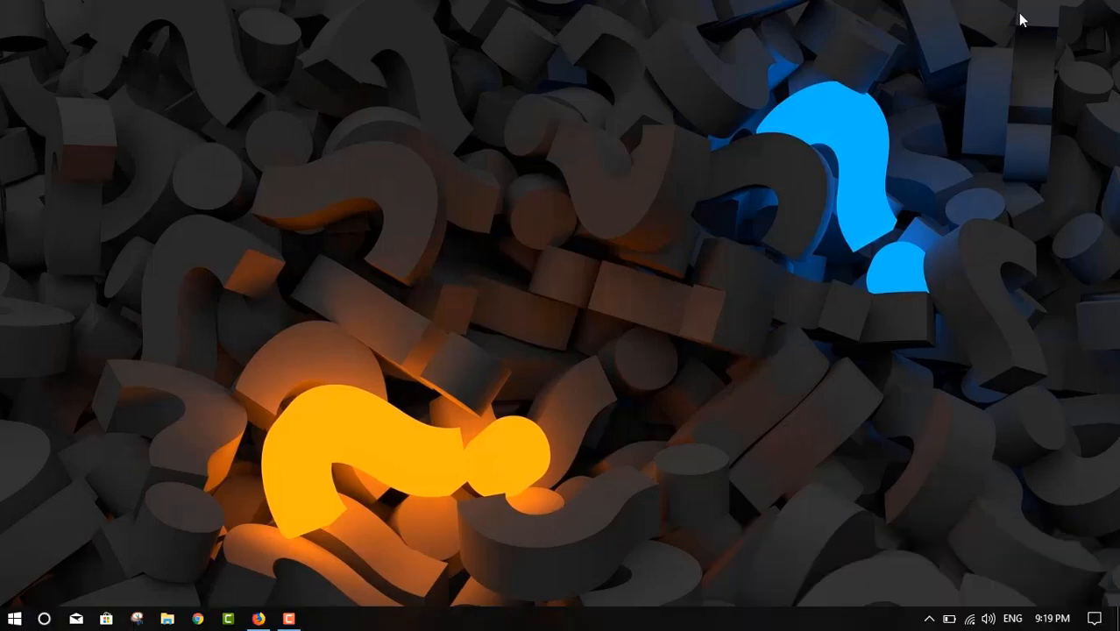